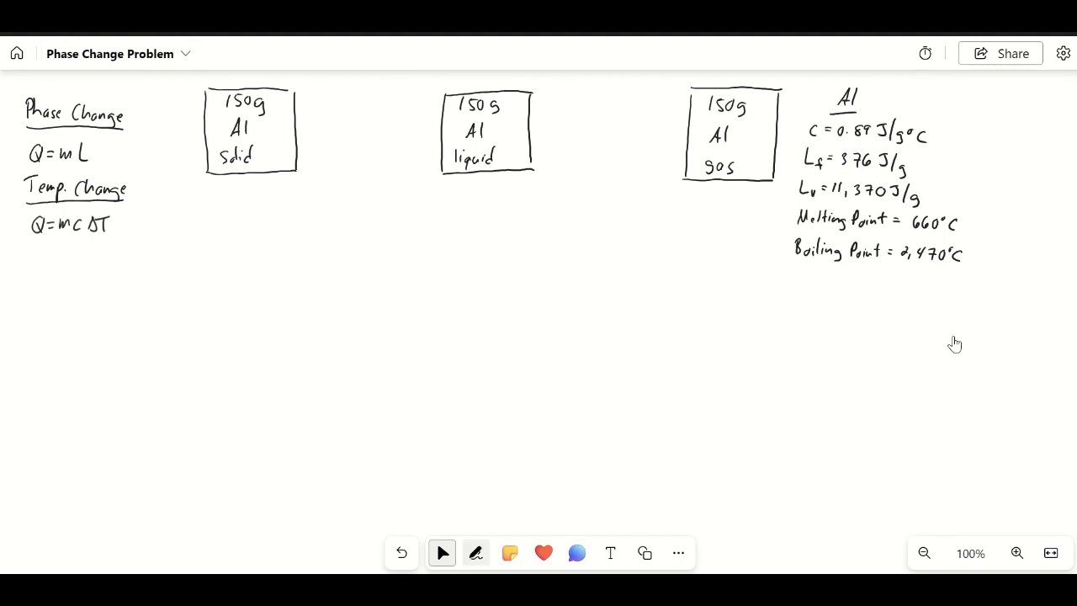
# Draw a horizontal arrow in black pen from the solid aluminum box to the liquid aluminum box.
pyautogui.click(475, 552)
pyautogui.click(404, 513)
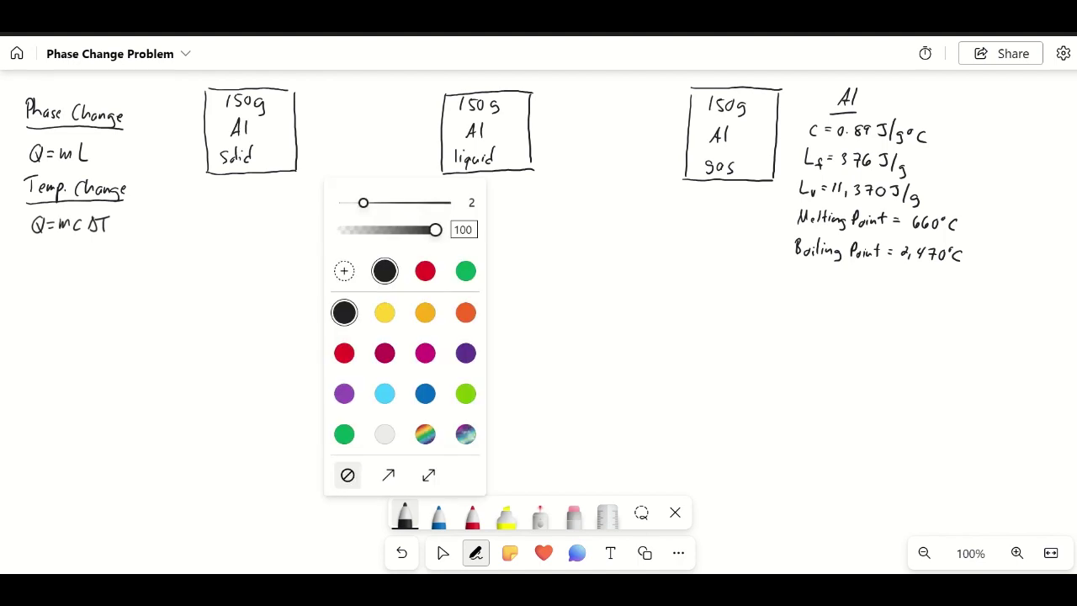
pyautogui.click(675, 511)
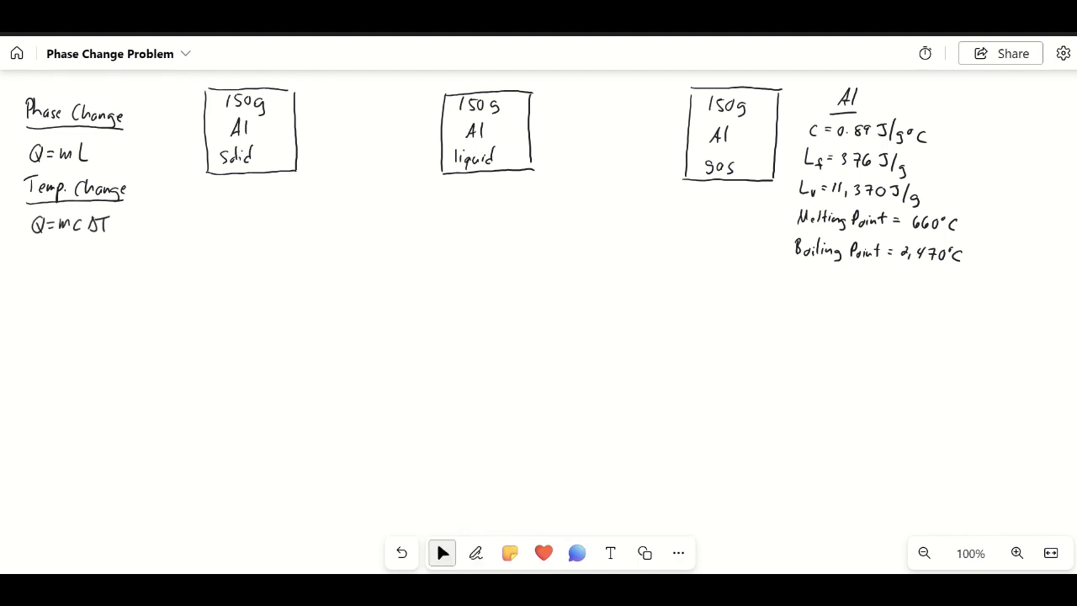
pyautogui.press('p')
pyautogui.moveTo(299, 133); pyautogui.dragTo(379, 133)
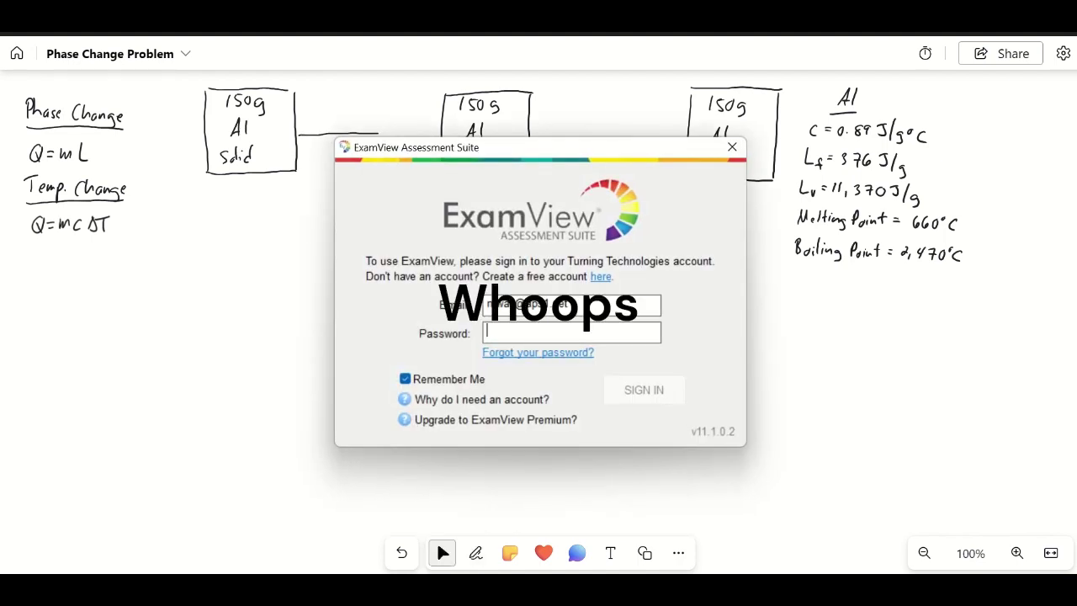
pyautogui.press('Escape')
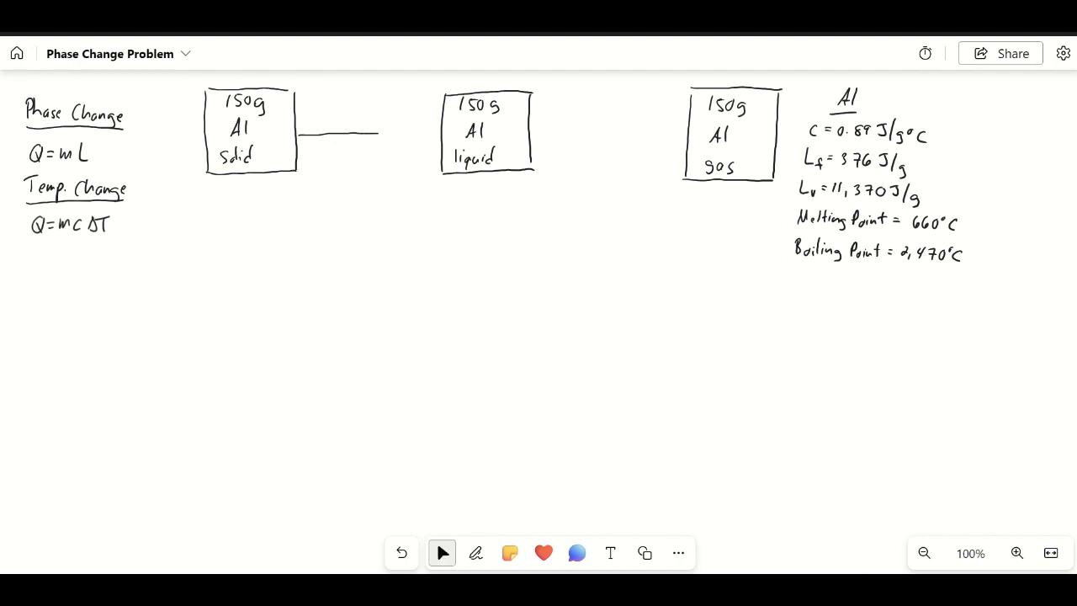
pyautogui.press('p')
pyautogui.press('Escape')
pyautogui.moveTo(378, 133)
pyautogui.mouseDown()
pyautogui.moveTo(306, 137)
pyautogui.moveTo(425, 136)
pyautogui.mouseUp()
pyautogui.press('Escape')
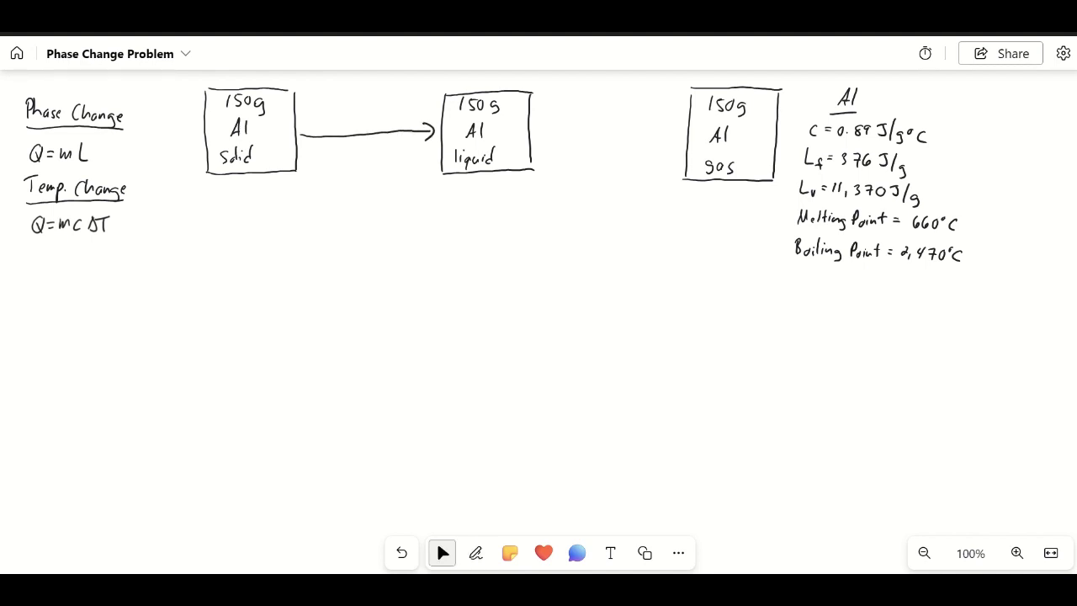
# Handwrite "Lf = 376 J/g" above the arrow between the solid and liquid boxes.
pyautogui.press('p')
pyautogui.press('Escape')
pyautogui.press('p')
pyautogui.moveTo(302, 108)
pyautogui.mouseDown()
pyautogui.moveTo(314, 130)
pyautogui.moveTo(359, 119)
pyautogui.mouseUp()
pyautogui.press('Escape')
pyautogui.press('p')
pyautogui.moveTo(373, 105)
pyautogui.mouseDown()
pyautogui.moveTo(368, 119)
pyautogui.moveTo(387, 123)
pyautogui.mouseUp()
pyautogui.press('Escape')
# Handwrite the temperatures 21°C under the solid box and 660°C under the liquid box.
pyautogui.press('p')
pyautogui.moveTo(231, 184)
pyautogui.mouseDown()
pyautogui.moveTo(226, 195)
pyautogui.moveTo(250, 191)
pyautogui.mouseUp()
pyautogui.press('Escape')
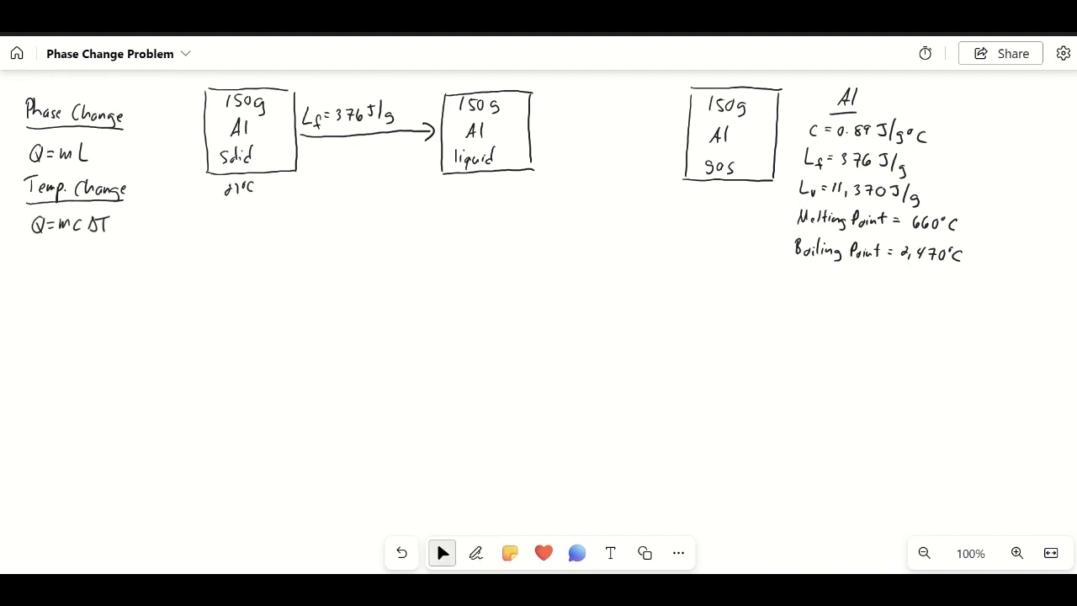
pyautogui.press('p')
pyautogui.moveTo(468, 176)
pyautogui.mouseDown()
pyautogui.moveTo(463, 186)
pyautogui.moveTo(487, 180)
pyautogui.mouseUp()
pyautogui.moveTo(493, 175); pyautogui.dragTo(502, 191)
pyautogui.press('Escape')
# Handwrite "ΔT = 639°C" below the arrow between the solid and liquid boxes.
pyautogui.press('p')
pyautogui.moveTo(320, 145)
pyautogui.mouseDown()
pyautogui.moveTo(314, 158)
pyautogui.moveTo(337, 145)
pyautogui.mouseUp()
pyautogui.moveTo(331, 146)
pyautogui.mouseDown()
pyautogui.moveTo(330, 159)
pyautogui.moveTo(381, 159)
pyautogui.mouseUp()
pyautogui.moveTo(391, 145); pyautogui.dragTo(400, 159)
pyautogui.press('Escape')
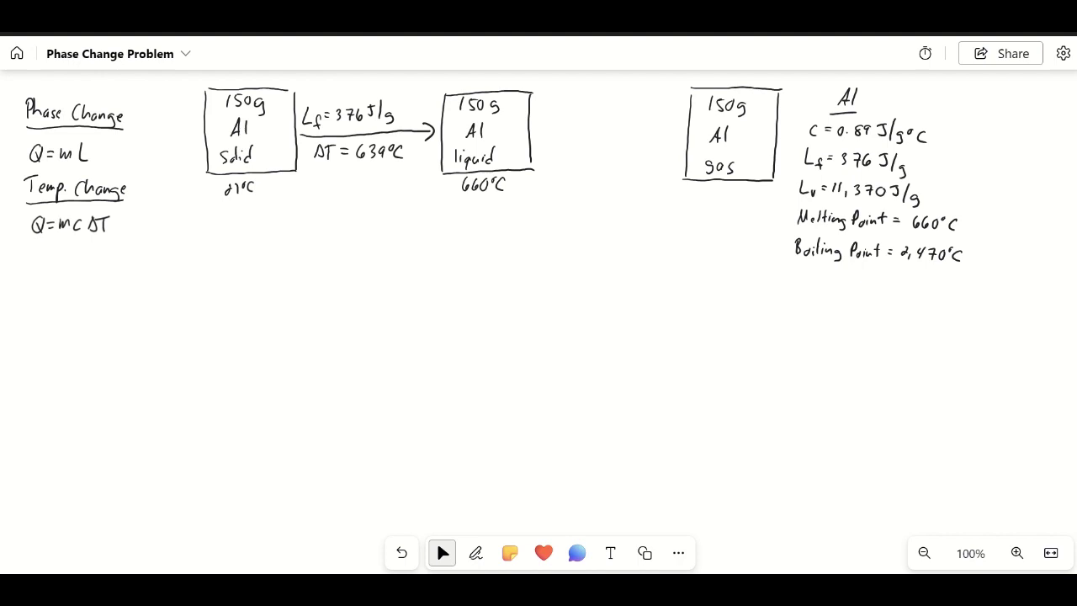
# Draw an arrow from the liquid box to the gas box and handwrite "Lv = 11,370 J/g" above it.
pyautogui.press('p')
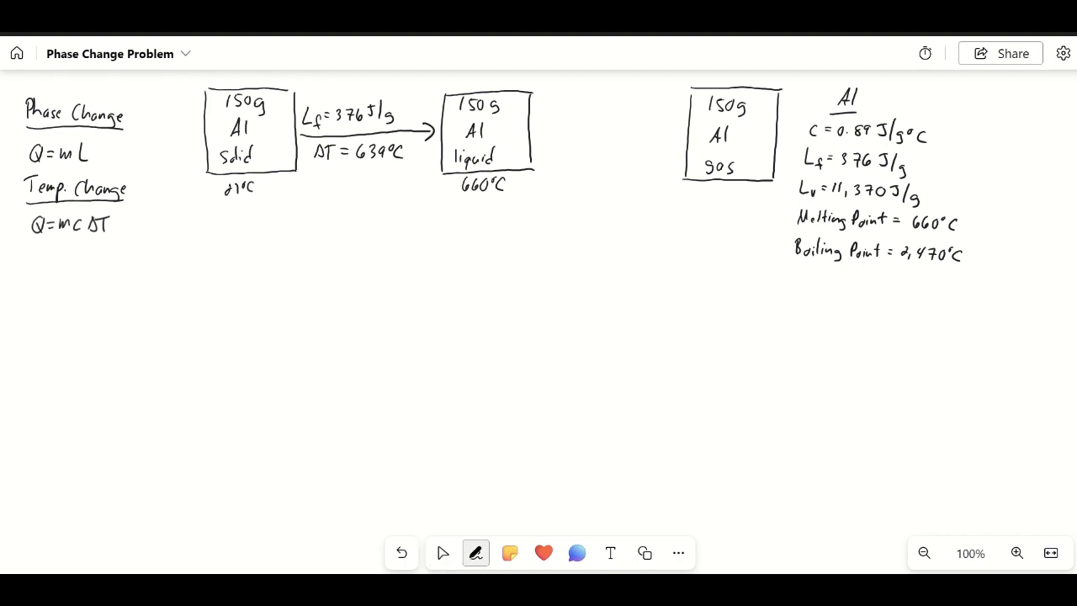
pyautogui.moveTo(531, 132)
pyautogui.mouseDown()
pyautogui.moveTo(680, 130)
pyautogui.moveTo(674, 138)
pyautogui.mouseUp()
pyautogui.press('Escape')
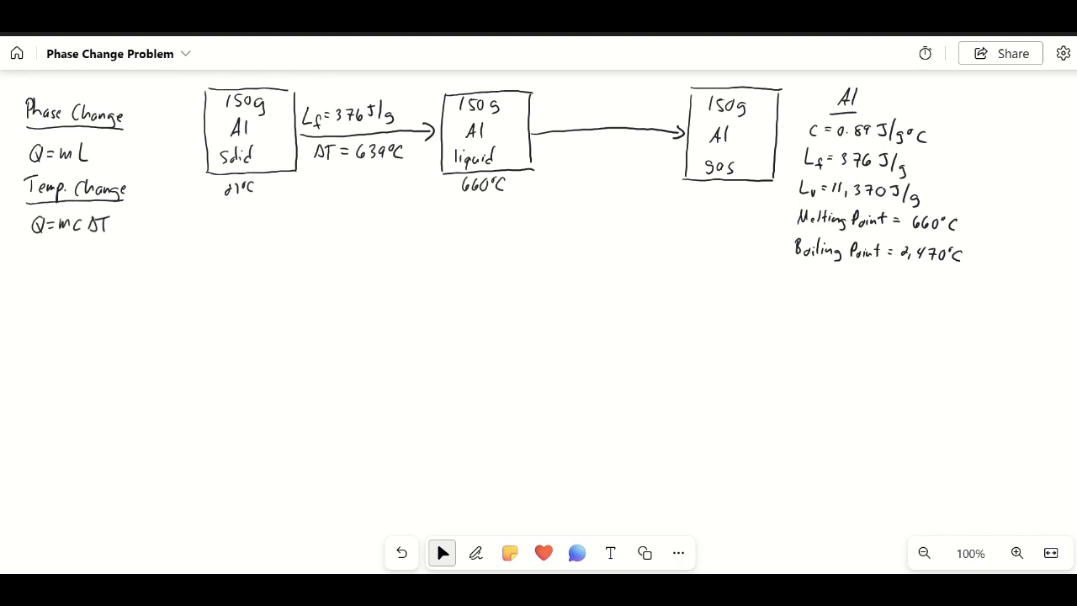
pyautogui.press('p')
pyautogui.moveTo(537, 107)
pyautogui.mouseDown()
pyautogui.moveTo(544, 124)
pyautogui.moveTo(608, 121)
pyautogui.moveTo(610, 111)
pyautogui.moveTo(639, 111)
pyautogui.moveTo(635, 121)
pyautogui.mouseUp()
pyautogui.press('Escape')
pyautogui.press('p')
pyautogui.moveTo(649, 112); pyautogui.dragTo(644, 117)
pyautogui.press('Escape')
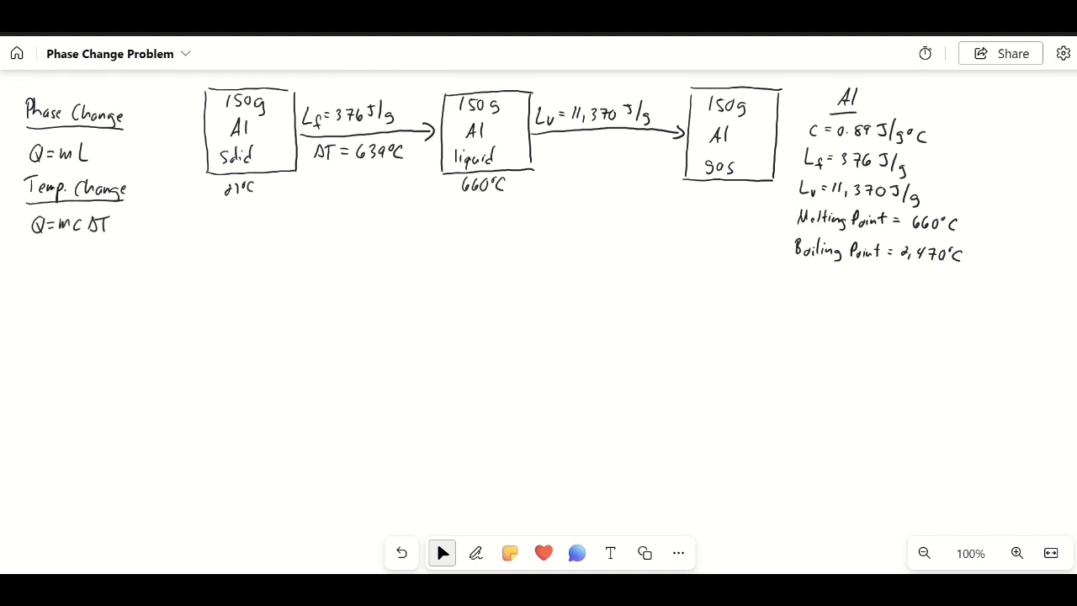
# Handwrite the temperature 2,470°C under the gas box.
pyautogui.press('p')
pyautogui.press('Escape')
pyautogui.press('p')
pyautogui.moveTo(692, 191); pyautogui.dragTo(750, 202)
pyautogui.press('Escape')
pyautogui.press('p')
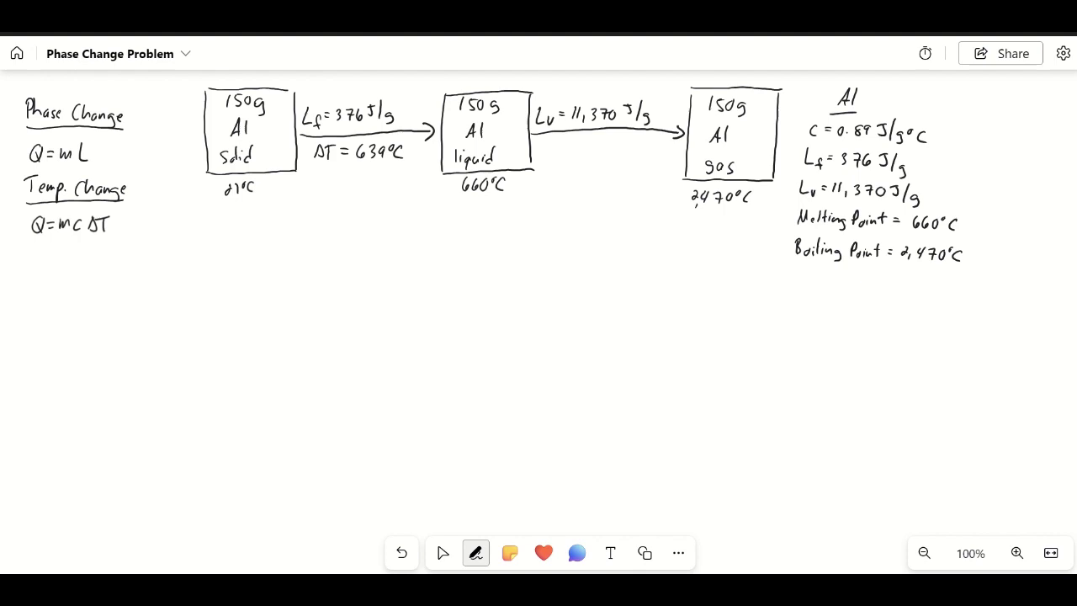
pyautogui.press('Escape')
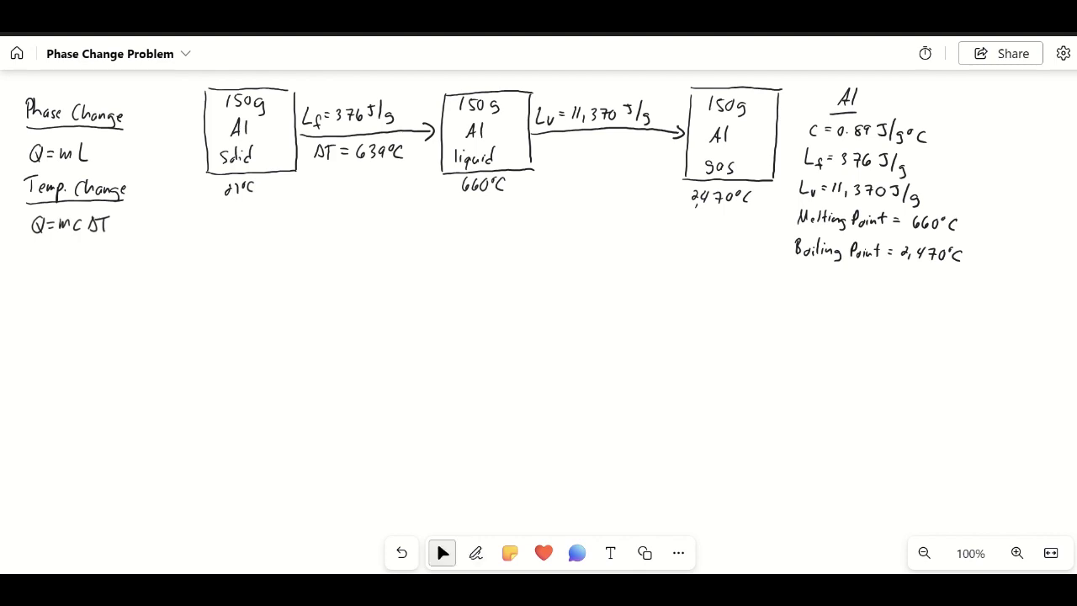
# Handwrite "ΔT = 1,810°C" below the arrow between the liquid and gas boxes.
pyautogui.press('p')
pyautogui.moveTo(557, 141)
pyautogui.mouseDown()
pyautogui.moveTo(563, 157)
pyautogui.moveTo(579, 141)
pyautogui.mouseUp()
pyautogui.moveTo(572, 142)
pyautogui.mouseDown()
pyautogui.moveTo(573, 158)
pyautogui.moveTo(594, 148)
pyautogui.moveTo(609, 159)
pyautogui.mouseUp()
pyautogui.press('Escape')
pyautogui.press('p')
pyautogui.moveTo(623, 143)
pyautogui.mouseDown()
pyautogui.moveTo(624, 157)
pyautogui.moveTo(645, 147)
pyautogui.moveTo(653, 157)
pyautogui.moveTo(599, 163)
pyautogui.mouseUp()
pyautogui.press('Escape')
pyautogui.press('p')
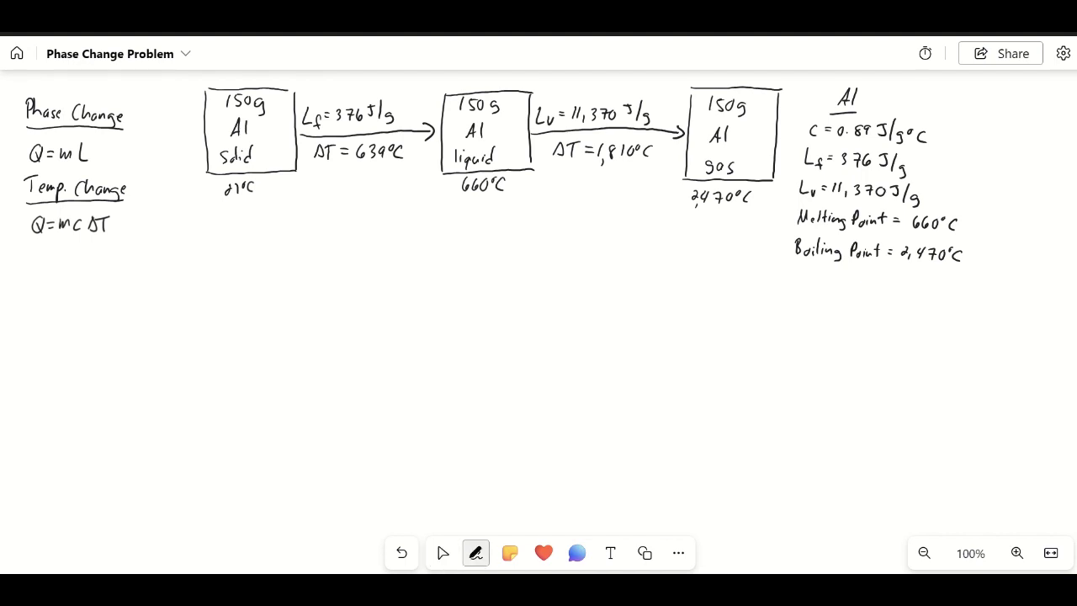
pyautogui.press('Escape')
pyautogui.press('p')
pyautogui.press('Escape')
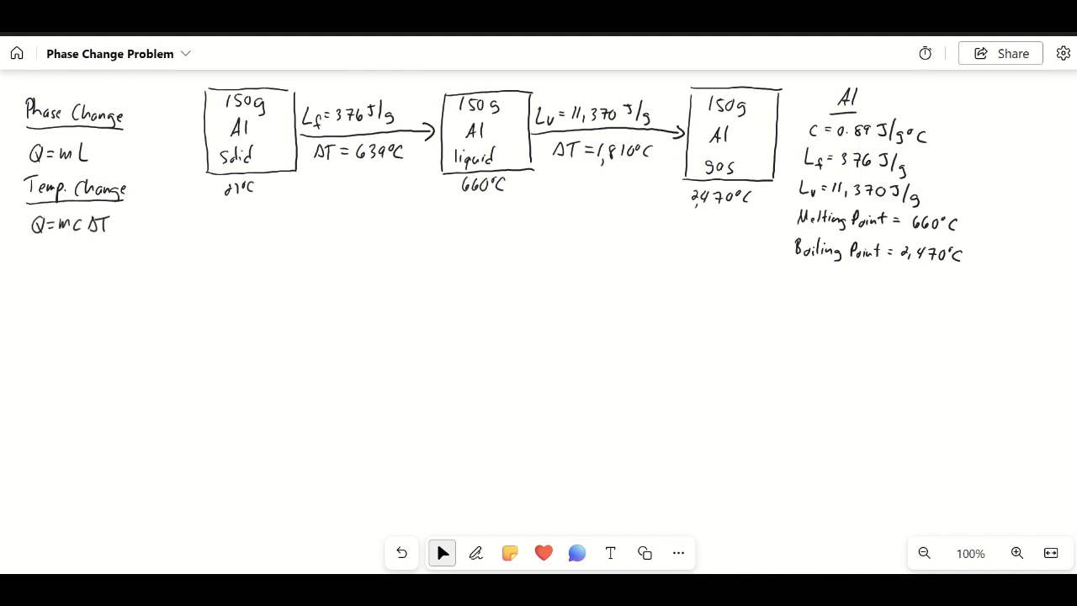
pyautogui.press('p')
pyautogui.press('Escape')
pyautogui.press('p')
pyautogui.press('Escape')
pyautogui.press('p')
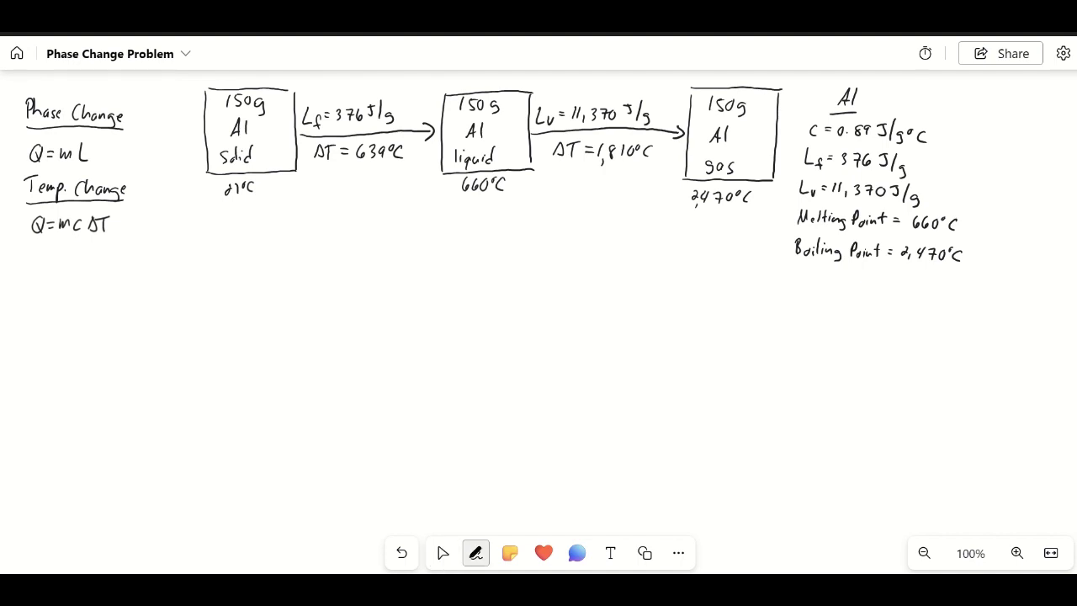
pyautogui.press('Escape')
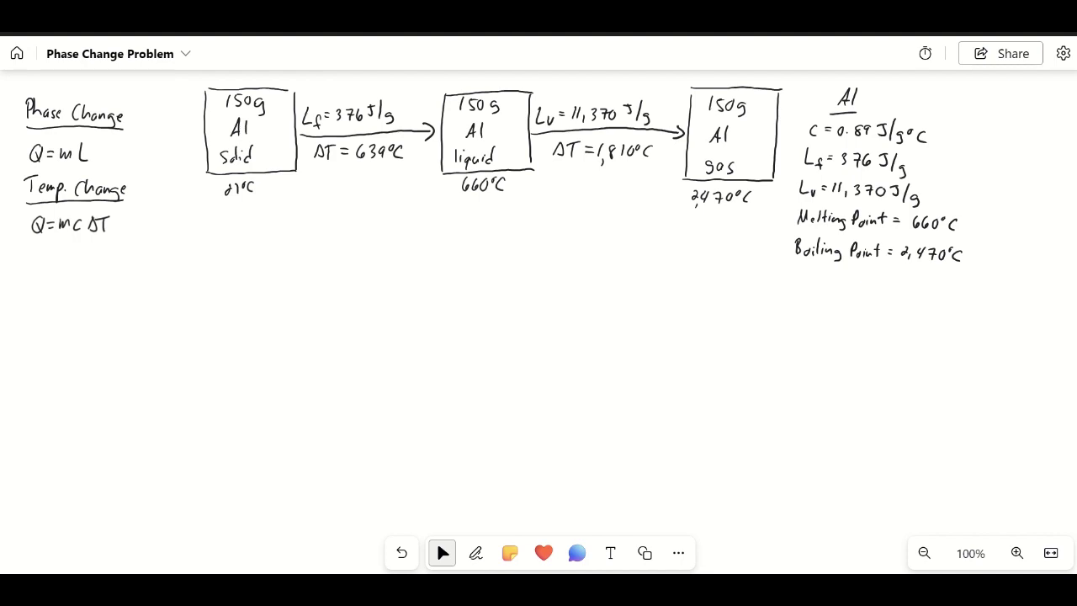
# Handwrite the equation "Q = mLf" below the formula list and underline it.
pyautogui.press('p')
pyautogui.moveTo(67, 275)
pyautogui.mouseDown()
pyautogui.moveTo(62, 293)
pyautogui.moveTo(80, 286)
pyautogui.mouseUp()
pyautogui.moveTo(85, 291); pyautogui.dragTo(97, 290)
pyautogui.moveTo(107, 271)
pyautogui.mouseDown()
pyautogui.moveTo(108, 290)
pyautogui.moveTo(121, 280)
pyautogui.mouseUp()
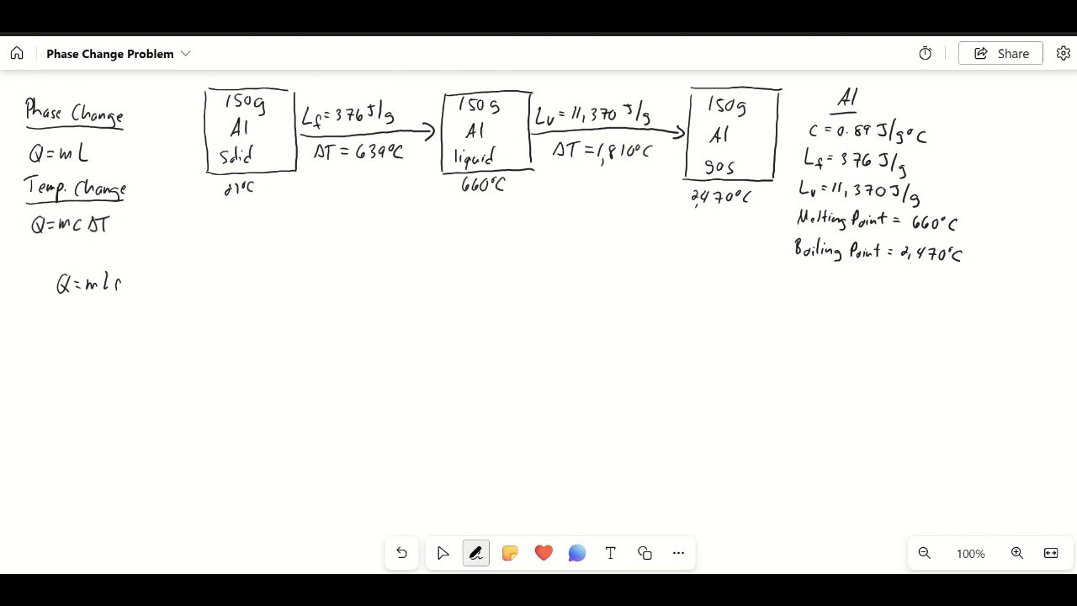
pyautogui.moveTo(57, 300); pyautogui.dragTo(126, 297)
pyautogui.press('Escape')
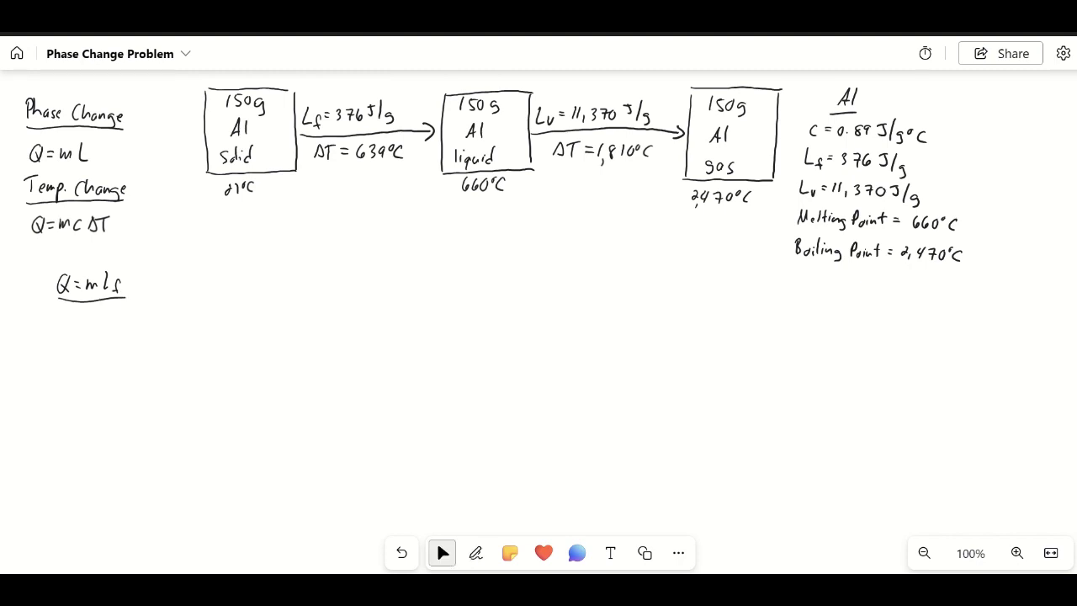
# Handwrite the substitution "Q = (150g)(376 J/g)" under the Q = mLf heading.
pyautogui.hotkey('alt', 'w')
pyautogui.moveTo(49, 318); pyautogui.dragTo(47, 319)
pyautogui.moveTo(49, 328); pyautogui.dragTo(148, 328)
pyautogui.press('v')
pyautogui.press('p')
pyautogui.moveTo(164, 314)
pyautogui.mouseDown()
pyautogui.moveTo(157, 325)
pyautogui.moveTo(166, 314)
pyautogui.mouseUp()
pyautogui.moveTo(174, 311)
pyautogui.mouseDown()
pyautogui.moveTo(168, 332)
pyautogui.moveTo(187, 335)
pyautogui.mouseUp()
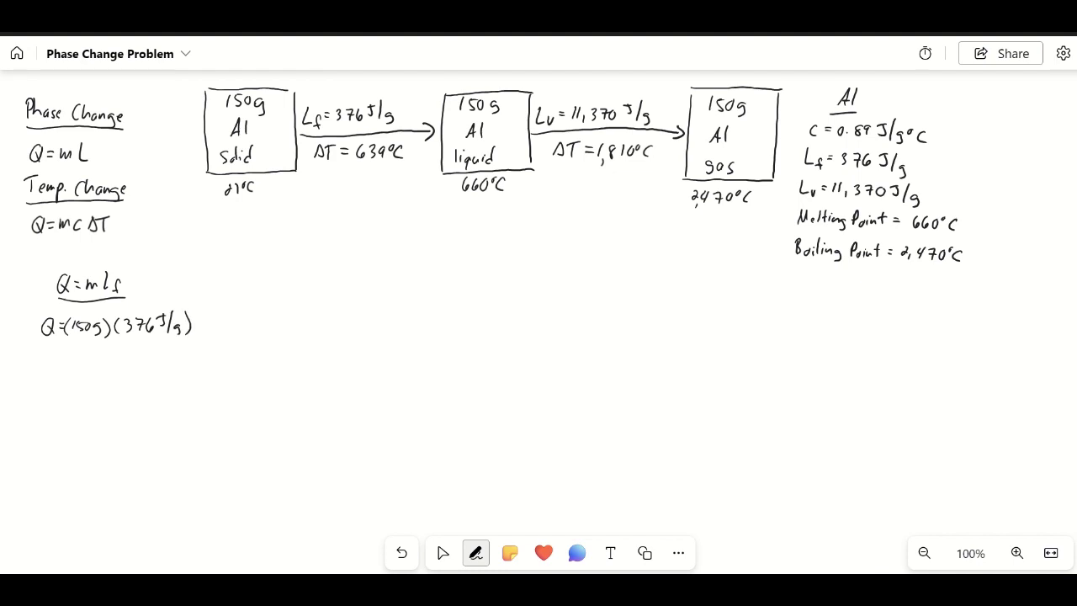
pyautogui.press('v')
# Handwrite the melting result "Q = 56,400 J" under the Q = mLf substitution.
pyautogui.press('p')
pyautogui.moveTo(49, 357); pyautogui.dragTo(54, 374)
pyautogui.moveTo(61, 361); pyautogui.dragTo(98, 375)
pyautogui.press('v')
pyautogui.press('p')
pyautogui.moveTo(106, 359)
pyautogui.mouseDown()
pyautogui.moveTo(114, 373)
pyautogui.moveTo(121, 361)
pyautogui.mouseUp()
pyautogui.moveTo(131, 360); pyautogui.dragTo(133, 371)
pyautogui.press('v')
pyautogui.press('p')
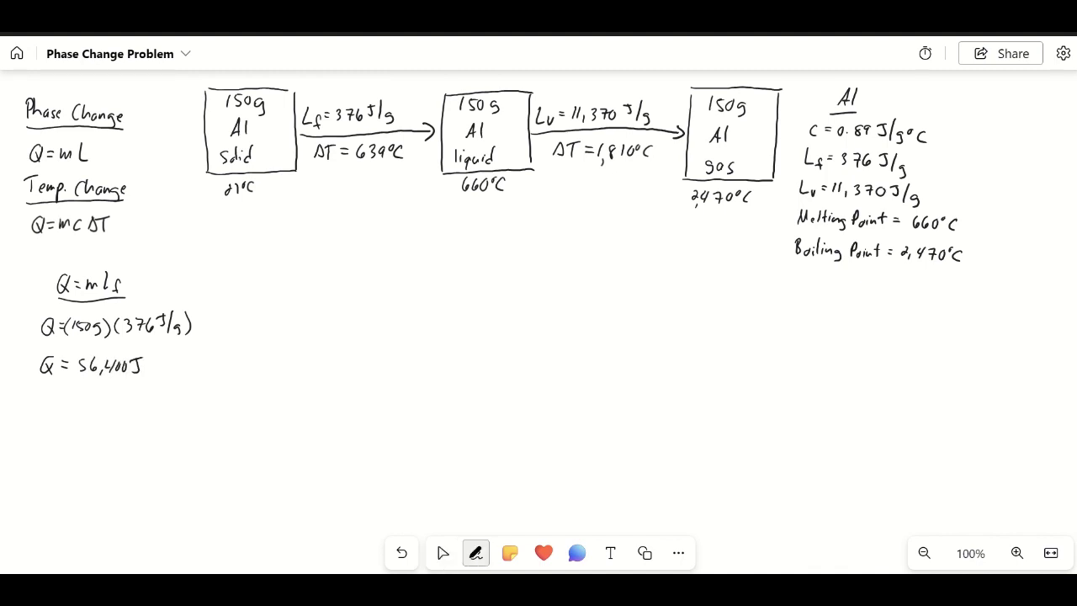
pyautogui.press('v')
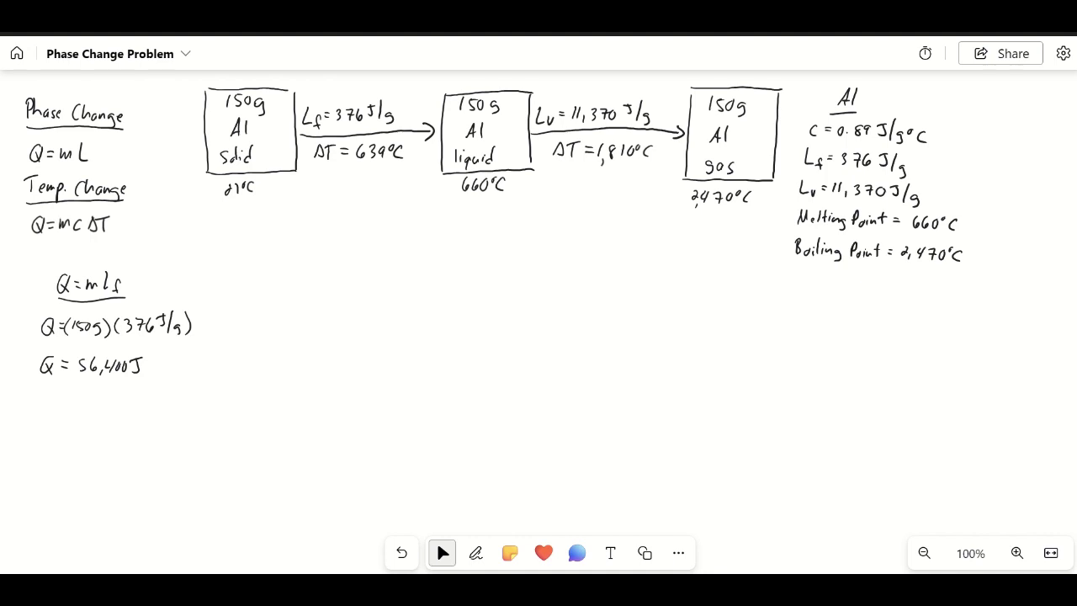
# Handwrite the equation "Q = mcΔT" beside the Q = mLf heading and underline it.
pyautogui.press('p')
pyautogui.moveTo(244, 274); pyautogui.dragTo(247, 291)
pyautogui.moveTo(250, 280); pyautogui.dragTo(258, 285)
pyautogui.moveTo(264, 277); pyautogui.dragTo(276, 288)
pyautogui.moveTo(277, 287)
pyautogui.mouseDown()
pyautogui.moveTo(296, 278)
pyautogui.moveTo(298, 290)
pyautogui.mouseUp()
pyautogui.moveTo(298, 278)
pyautogui.mouseDown()
pyautogui.moveTo(309, 278)
pyautogui.moveTo(304, 291)
pyautogui.mouseUp()
pyautogui.moveTo(236, 295); pyautogui.dragTo(308, 293)
pyautogui.press('v')
# Handwrite the substitution "Q = (150g)(0.89 J/g°C)(639°C)" under the Q = mcΔT heading.
pyautogui.press('p')
pyautogui.moveTo(237, 315); pyautogui.dragTo(243, 328)
pyautogui.moveTo(244, 319); pyautogui.dragTo(250, 324)
pyautogui.moveTo(255, 316); pyautogui.dragTo(263, 327)
pyautogui.moveTo(262, 316)
pyautogui.mouseDown()
pyautogui.moveTo(282, 332)
pyautogui.moveTo(253, 329)
pyautogui.moveTo(290, 331)
pyautogui.mouseUp()
pyautogui.moveTo(300, 314); pyautogui.dragTo(297, 331)
pyautogui.press('v')
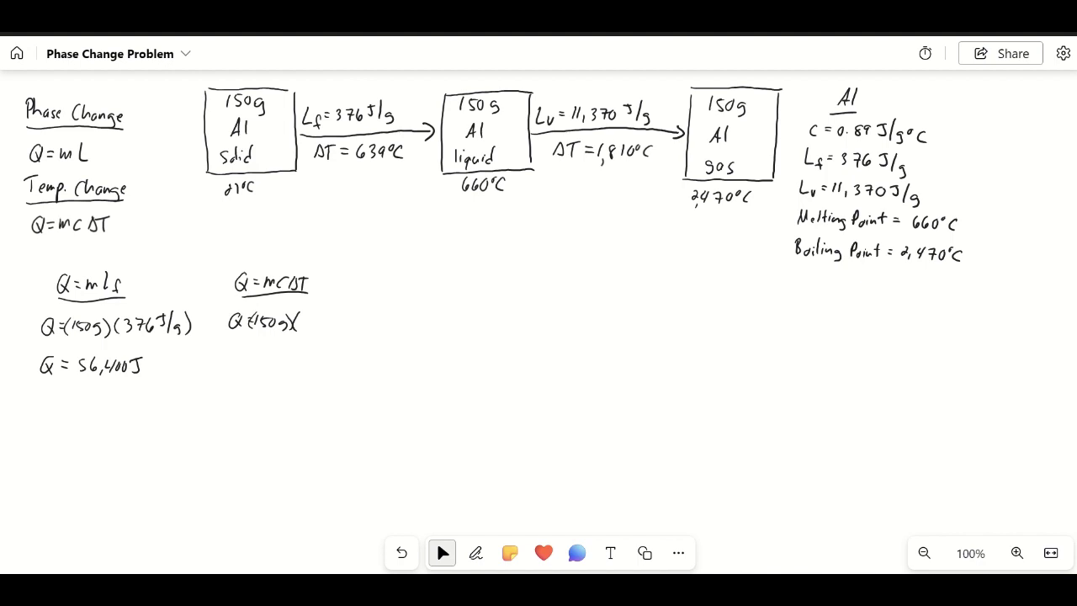
pyautogui.press('p')
pyautogui.press('v')
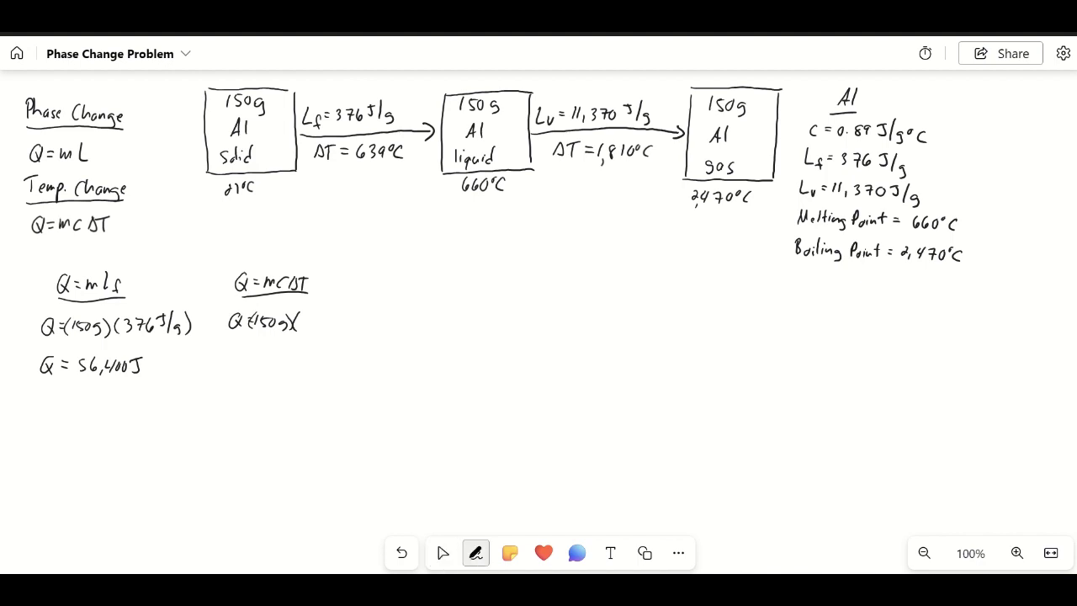
pyautogui.moveTo(306, 317)
pyautogui.mouseDown()
pyautogui.moveTo(305, 326)
pyautogui.moveTo(320, 316)
pyautogui.moveTo(325, 327)
pyautogui.moveTo(367, 327)
pyautogui.mouseUp()
pyautogui.click(312, 326)
pyautogui.moveTo(375, 306)
pyautogui.mouseDown()
pyautogui.moveTo(373, 327)
pyautogui.moveTo(389, 318)
pyautogui.moveTo(385, 327)
pyautogui.mouseUp()
pyautogui.moveTo(394, 314); pyautogui.dragTo(392, 328)
pyautogui.moveTo(403, 315); pyautogui.dragTo(408, 327)
pyautogui.moveTo(415, 311); pyautogui.dragTo(416, 331)
# Handwrite the result "Q = 85,307 J" under the 639°C substitution.
pyautogui.moveTo(233, 356)
pyautogui.mouseDown()
pyautogui.moveTo(224, 365)
pyautogui.moveTo(235, 370)
pyautogui.moveTo(250, 359)
pyautogui.mouseUp()
pyautogui.moveTo(243, 366); pyautogui.dragTo(250, 365)
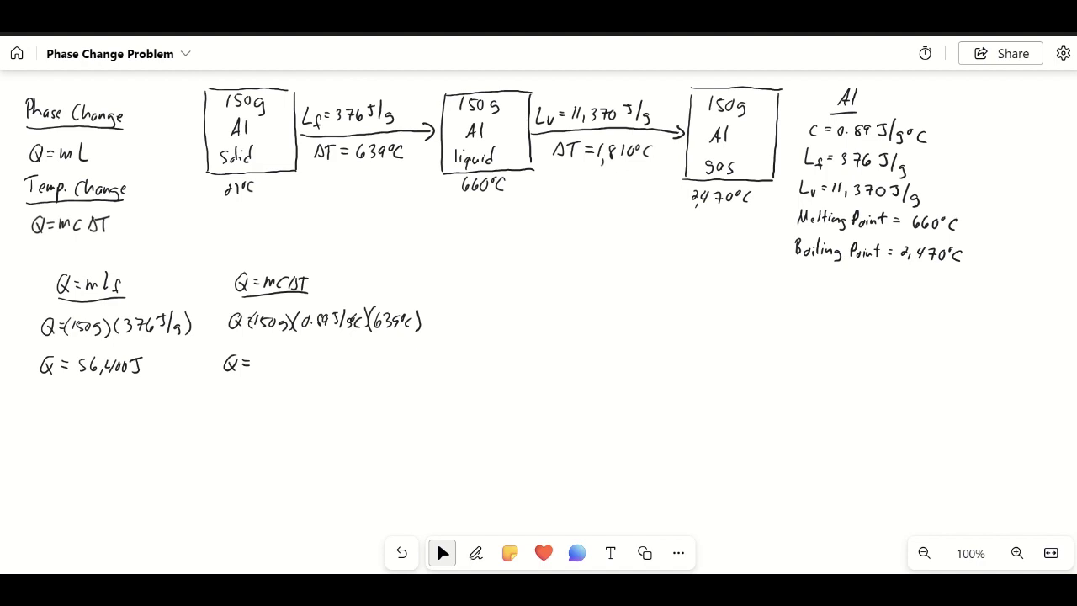
pyautogui.moveTo(263, 355); pyautogui.dragTo(264, 369)
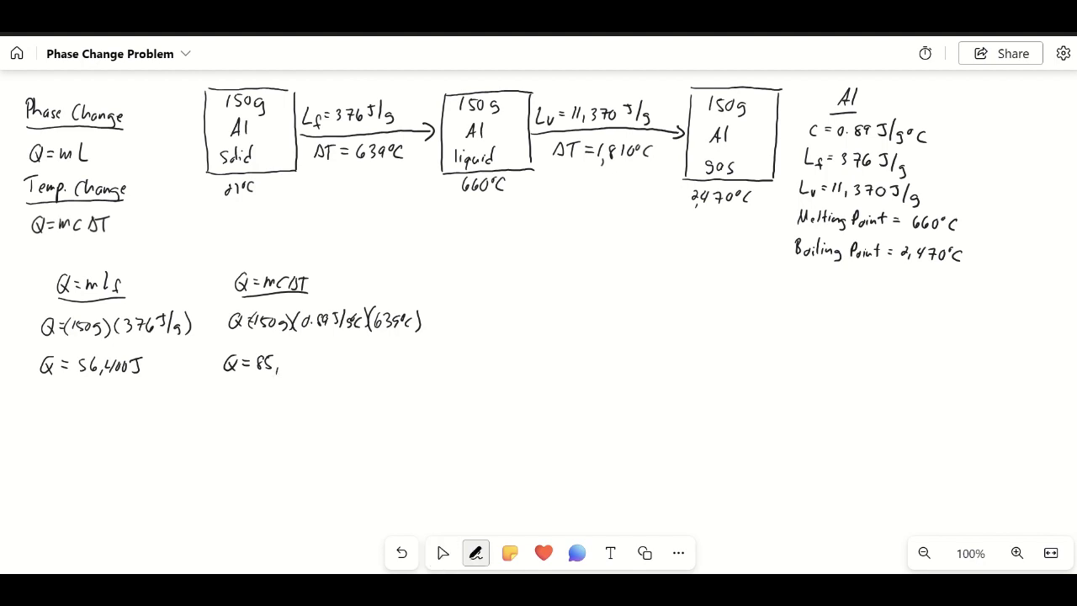
pyautogui.moveTo(286, 359)
pyautogui.mouseDown()
pyautogui.moveTo(286, 369)
pyautogui.moveTo(296, 360)
pyautogui.moveTo(314, 368)
pyautogui.mouseUp()
pyautogui.moveTo(313, 355); pyautogui.dragTo(326, 354)
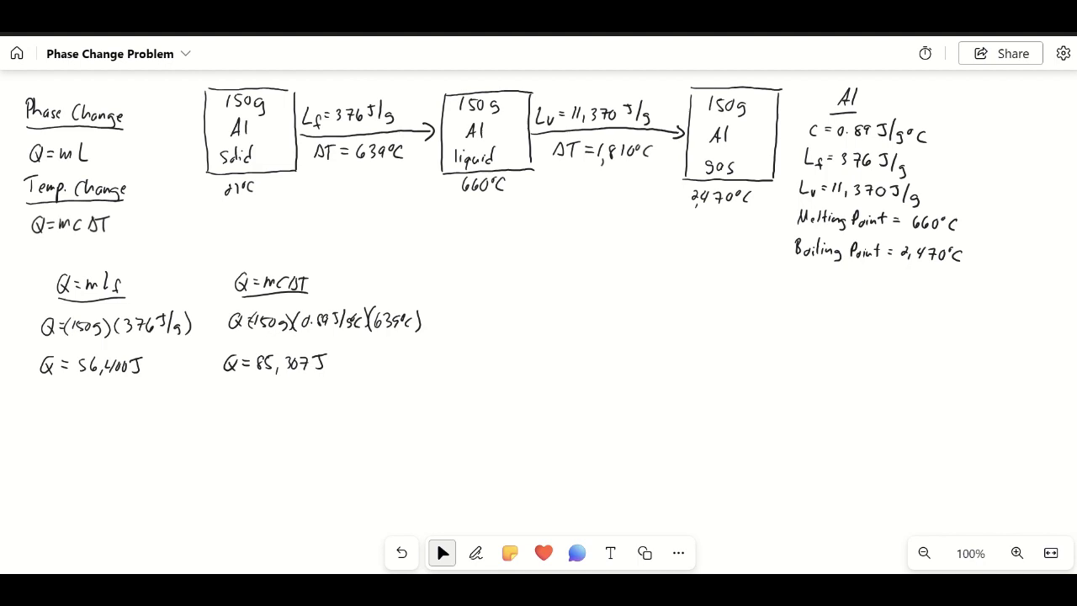
# Handwrite the equation "Q = mLv" beneath the liquid box as a third column heading and underline it.
pyautogui.moveTo(478, 275); pyautogui.dragTo(476, 276)
pyautogui.moveTo(471, 285); pyautogui.dragTo(489, 281)
pyautogui.moveTo(481, 286); pyautogui.dragTo(532, 295)
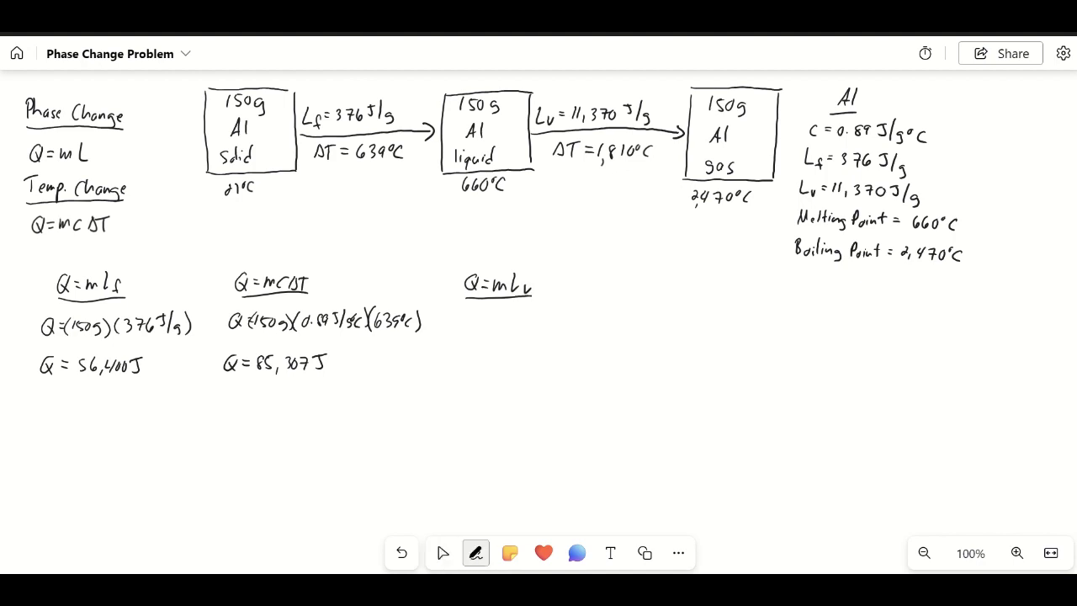
# Handwrite the substitution "Q = (150g)(11,370 J/g)" under the Q = mLv heading.
pyautogui.moveTo(469, 313)
pyautogui.mouseDown()
pyautogui.moveTo(465, 325)
pyautogui.moveTo(484, 318)
pyautogui.mouseUp()
pyautogui.moveTo(477, 322); pyautogui.dragTo(485, 323)
pyautogui.moveTo(491, 313)
pyautogui.mouseDown()
pyautogui.moveTo(511, 329)
pyautogui.moveTo(490, 327)
pyautogui.mouseUp()
pyautogui.moveTo(520, 311)
pyautogui.mouseDown()
pyautogui.moveTo(519, 328)
pyautogui.moveTo(531, 328)
pyautogui.mouseUp()
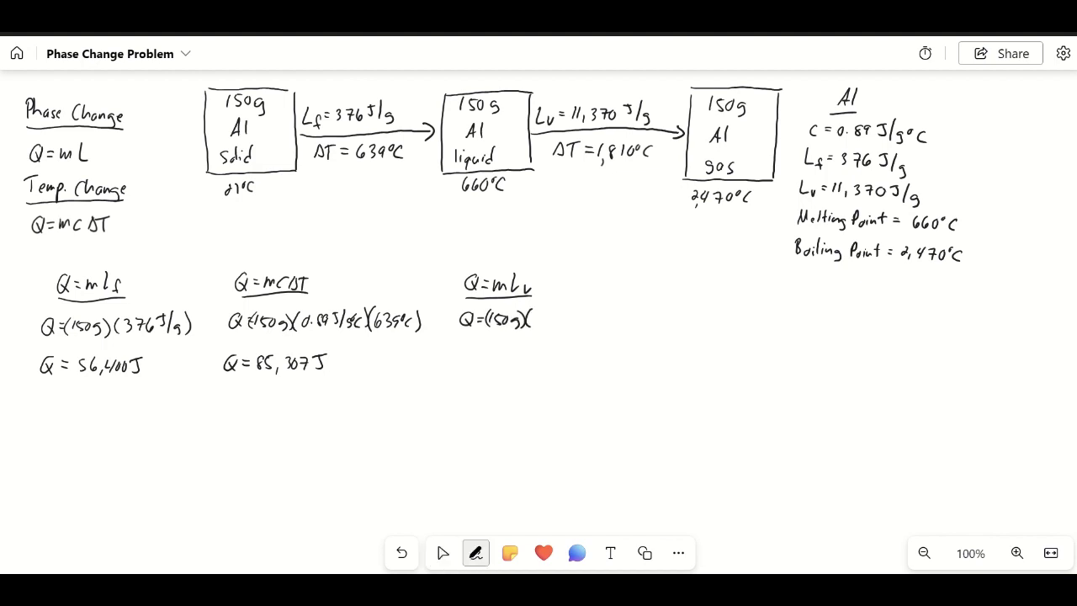
pyautogui.moveTo(537, 312); pyautogui.dragTo(543, 325)
pyautogui.moveTo(547, 322)
pyautogui.mouseDown()
pyautogui.moveTo(575, 316)
pyautogui.moveTo(593, 326)
pyautogui.mouseUp()
pyautogui.moveTo(601, 322); pyautogui.dragTo(605, 330)
# Handwrite the vaporization result "Q = 1,705,500 J" under the Q = mLv substitution.
pyautogui.moveTo(461, 353); pyautogui.dragTo(459, 369)
pyautogui.moveTo(462, 364); pyautogui.dragTo(481, 357)
pyautogui.moveTo(473, 362)
pyautogui.mouseDown()
pyautogui.moveTo(508, 368)
pyautogui.moveTo(515, 357)
pyautogui.moveTo(538, 371)
pyautogui.mouseUp()
pyautogui.moveTo(547, 360); pyautogui.dragTo(563, 371)
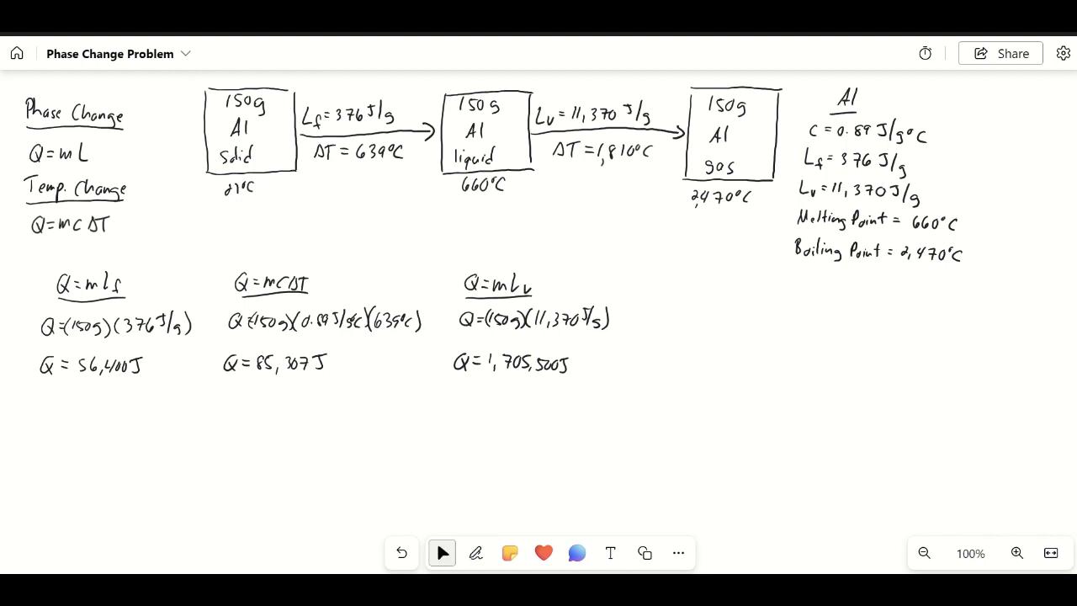
# Handwrite a second "Q = mcΔT" equation beneath the gas box as a fourth column heading and underline it.
pyautogui.moveTo(674, 283); pyautogui.dragTo(673, 284)
pyautogui.moveTo(678, 291); pyautogui.dragTo(696, 289)
pyautogui.moveTo(688, 293); pyautogui.dragTo(724, 296)
pyautogui.moveTo(726, 297)
pyautogui.mouseDown()
pyautogui.moveTo(734, 285)
pyautogui.moveTo(736, 297)
pyautogui.mouseUp()
pyautogui.moveTo(740, 286)
pyautogui.mouseDown()
pyautogui.moveTo(739, 298)
pyautogui.moveTo(747, 287)
pyautogui.mouseUp()
pyautogui.moveTo(669, 310); pyautogui.dragTo(739, 310)
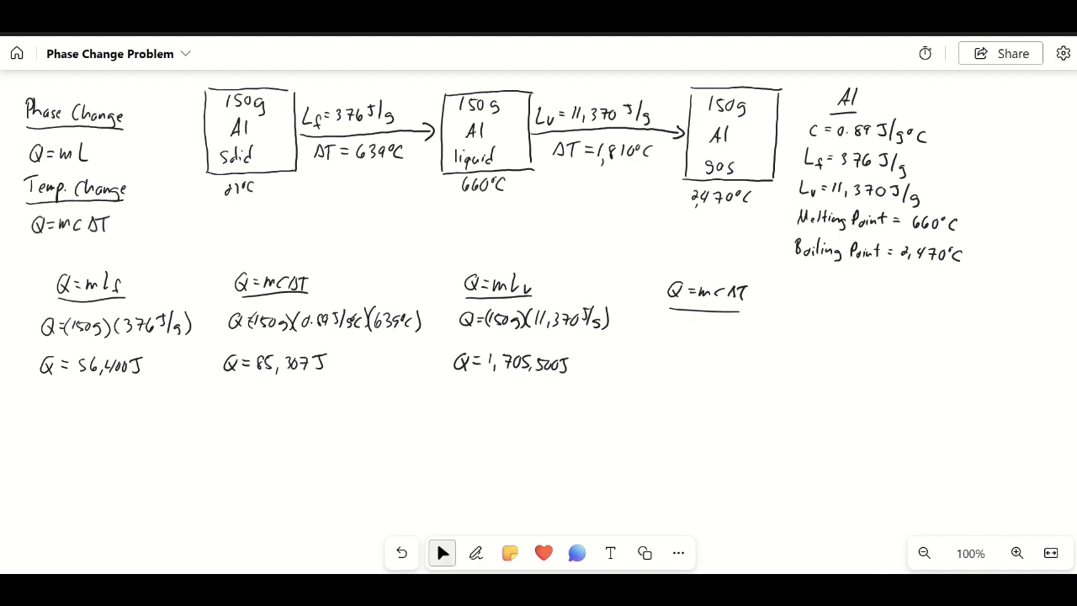
# Handwrite the substitution "Q = (150g)(0.89 J/g°C)(1,810°C)" under the fourth column's heading.
pyautogui.moveTo(667, 323)
pyautogui.mouseDown()
pyautogui.moveTo(673, 339)
pyautogui.moveTo(682, 328)
pyautogui.mouseUp()
pyautogui.moveTo(674, 334); pyautogui.dragTo(693, 336)
pyautogui.moveTo(703, 326)
pyautogui.mouseDown()
pyautogui.moveTo(698, 338)
pyautogui.moveTo(711, 330)
pyautogui.moveTo(714, 344)
pyautogui.moveTo(689, 341)
pyautogui.moveTo(724, 342)
pyautogui.mouseUp()
pyautogui.moveTo(734, 324)
pyautogui.mouseDown()
pyautogui.moveTo(730, 342)
pyautogui.moveTo(742, 327)
pyautogui.moveTo(778, 337)
pyautogui.moveTo(790, 321)
pyautogui.moveTo(792, 342)
pyautogui.mouseUp()
pyautogui.click(748, 337)
pyautogui.press('Escape')
pyautogui.moveTo(803, 328)
pyautogui.mouseDown()
pyautogui.moveTo(814, 342)
pyautogui.moveTo(840, 326)
pyautogui.moveTo(850, 338)
pyautogui.mouseUp()
pyautogui.moveTo(859, 327); pyautogui.dragTo(866, 328)
pyautogui.moveTo(877, 331); pyautogui.dragTo(882, 343)
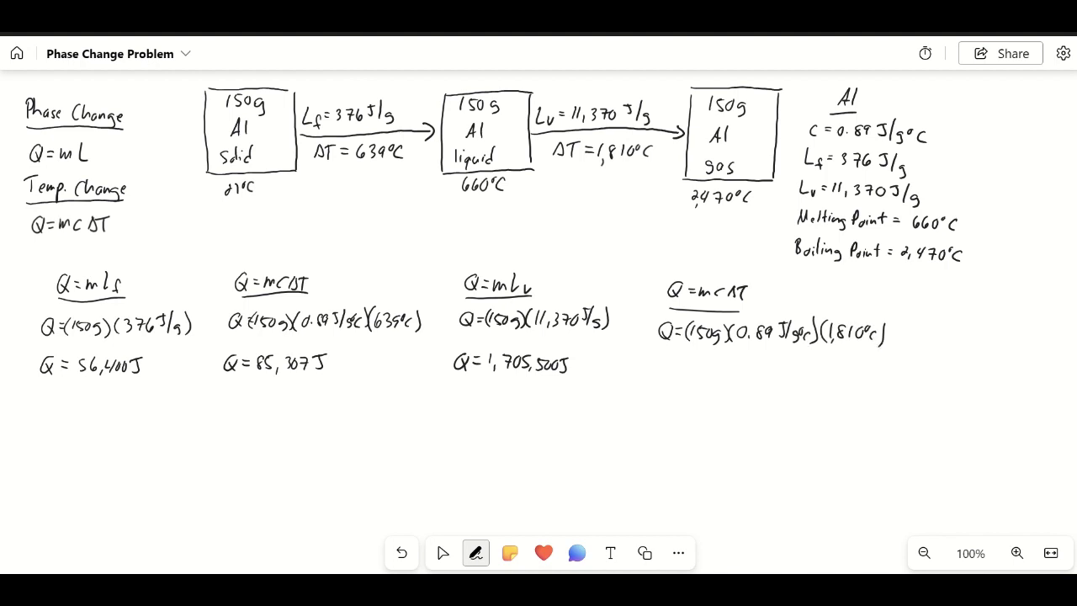
# Handwrite the result "Q = 241,635 J" under the 1,810°C substitution.
pyautogui.moveTo(664, 364); pyautogui.dragTo(659, 379)
pyautogui.moveTo(662, 377); pyautogui.dragTo(751, 382)
pyautogui.click(443, 552)
pyautogui.click(476, 553)
pyautogui.moveTo(751, 371); pyautogui.dragTo(765, 385)
pyautogui.moveTo(765, 369); pyautogui.dragTo(780, 368)
pyautogui.click(443, 553)
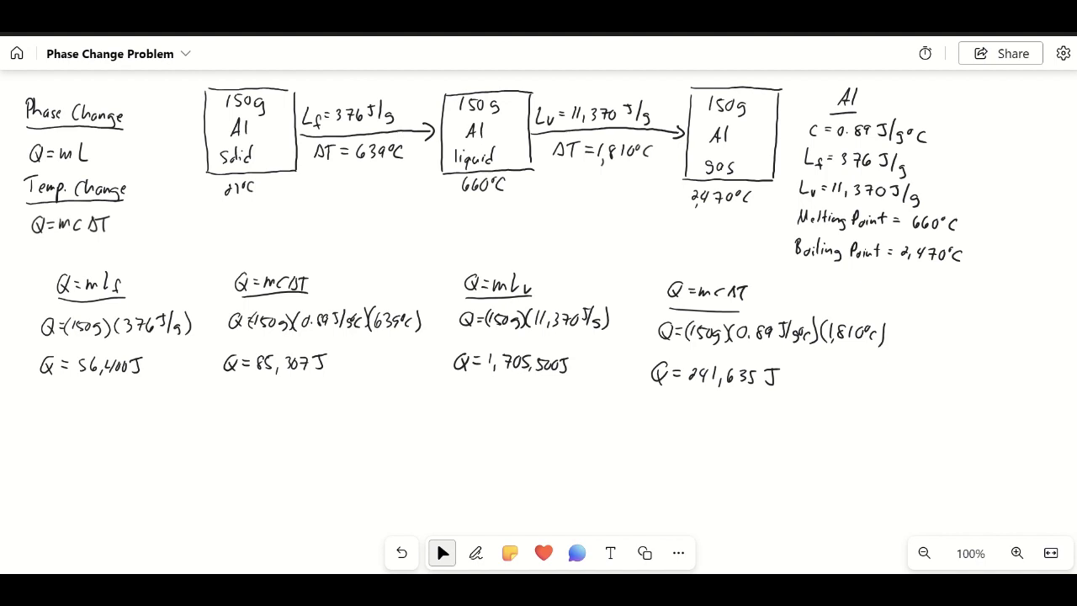
# Handwrite plus signs between the four heat results, from 56,400 J through 241,635 J, to set up their sum.
pyautogui.click(475, 553)
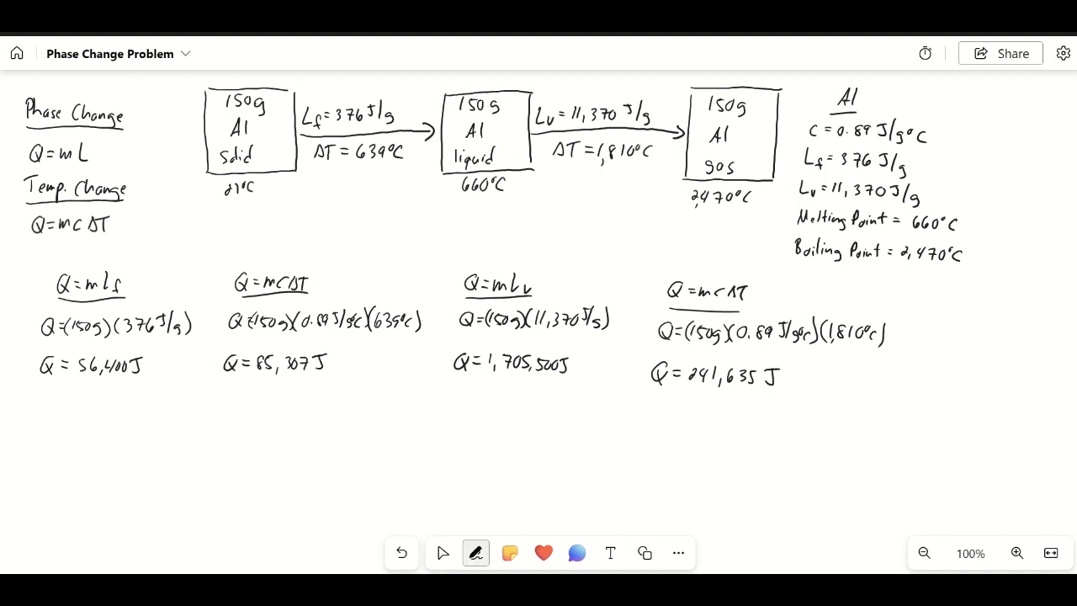
pyautogui.moveTo(183, 357)
pyautogui.mouseDown()
pyautogui.moveTo(183, 375)
pyautogui.moveTo(194, 362)
pyautogui.mouseUp()
pyautogui.click(443, 553)
pyautogui.click(475, 553)
pyautogui.moveTo(399, 355)
pyautogui.mouseDown()
pyautogui.moveTo(399, 373)
pyautogui.moveTo(407, 364)
pyautogui.mouseUp()
pyautogui.click(443, 553)
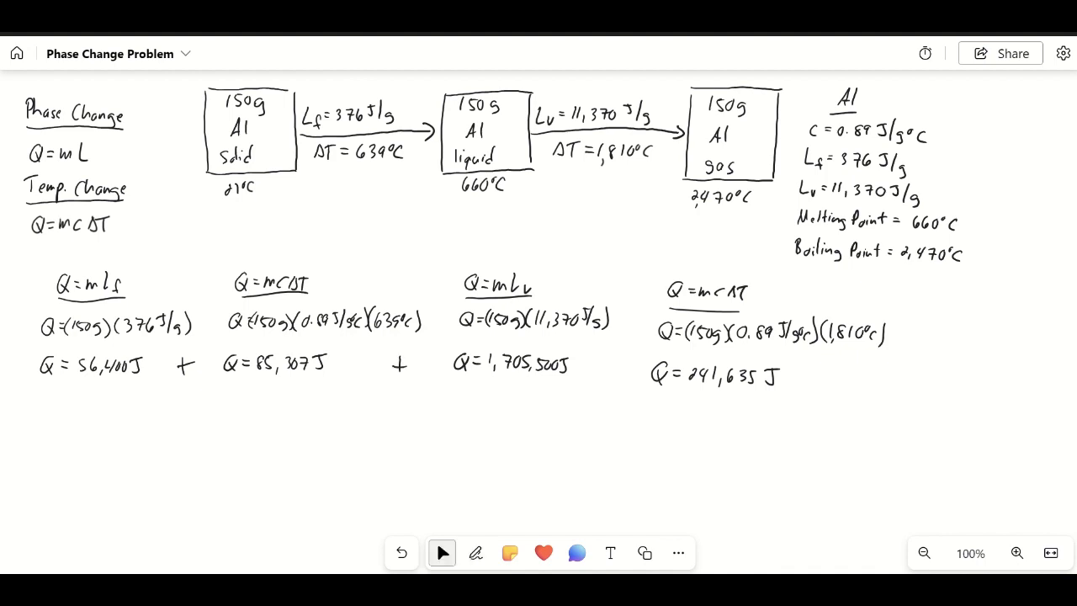
pyautogui.click(475, 553)
pyautogui.moveTo(611, 364); pyautogui.dragTo(610, 383)
pyautogui.moveTo(605, 376); pyautogui.dragTo(616, 375)
# Handwrite the total heat "Q = 2,088,842 J" centered beneath the row of four results.
pyautogui.moveTo(364, 421); pyautogui.dragTo(369, 441)
pyautogui.moveTo(375, 428)
pyautogui.mouseDown()
pyautogui.moveTo(400, 444)
pyautogui.moveTo(413, 429)
pyautogui.moveTo(455, 431)
pyautogui.moveTo(466, 443)
pyautogui.mouseUp()
pyautogui.click(443, 553)
pyautogui.click(475, 553)
pyautogui.click(443, 553)
pyautogui.click(475, 553)
pyautogui.moveTo(472, 432); pyautogui.dragTo(478, 443)
pyautogui.moveTo(490, 431)
pyautogui.mouseDown()
pyautogui.moveTo(485, 443)
pyautogui.moveTo(497, 429)
pyautogui.mouseUp()
pyautogui.click(443, 553)
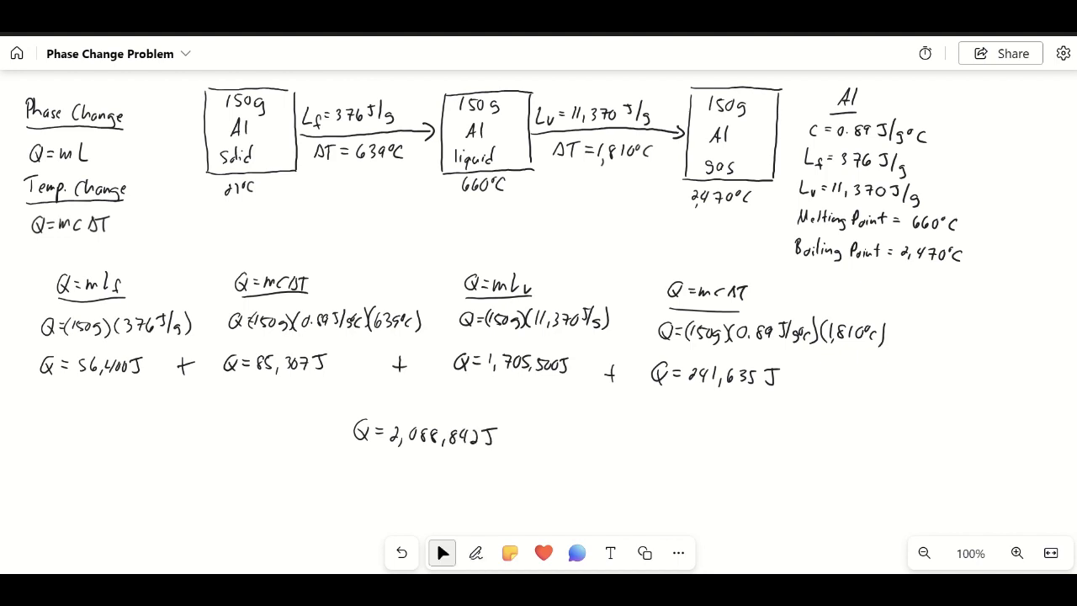
# Handwrite the kilojoule conversion "= 2,089 kJ" directly after the total heat in joules.
pyautogui.click(475, 553)
pyautogui.click(442, 553)
pyautogui.moveTo(507, 438); pyautogui.dragTo(539, 446)
pyautogui.click(475, 553)
pyautogui.moveTo(549, 433); pyautogui.dragTo(594, 446)
pyautogui.click(443, 553)
# Handwrite the megajoule conversion "= 2.09 MJ" after the kilojoule value on the total line.
pyautogui.click(475, 553)
pyautogui.click(442, 553)
pyautogui.click(475, 553)
pyautogui.moveTo(631, 437)
pyautogui.mouseDown()
pyautogui.moveTo(641, 447)
pyautogui.moveTo(656, 436)
pyautogui.mouseUp()
pyautogui.click(645, 446)
pyautogui.moveTo(668, 434)
pyautogui.mouseDown()
pyautogui.moveTo(669, 451)
pyautogui.moveTo(697, 449)
pyautogui.mouseUp()
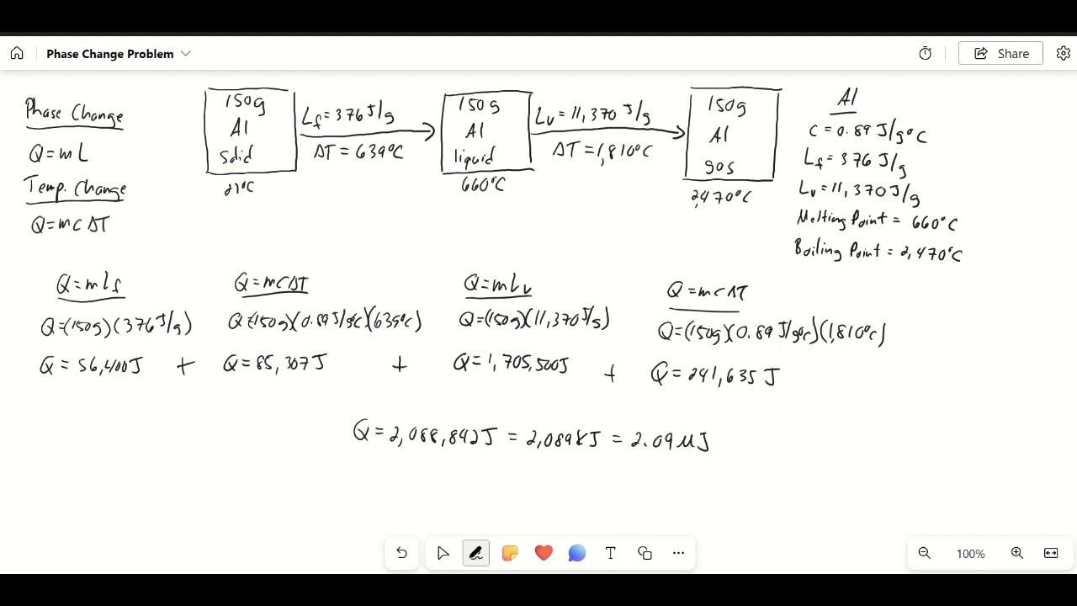
pyautogui.click(442, 553)
# Draw a red rectangle around the whole total heat line, using the red pen, and stop inking.
pyautogui.click(475, 553)
pyautogui.click(472, 513)
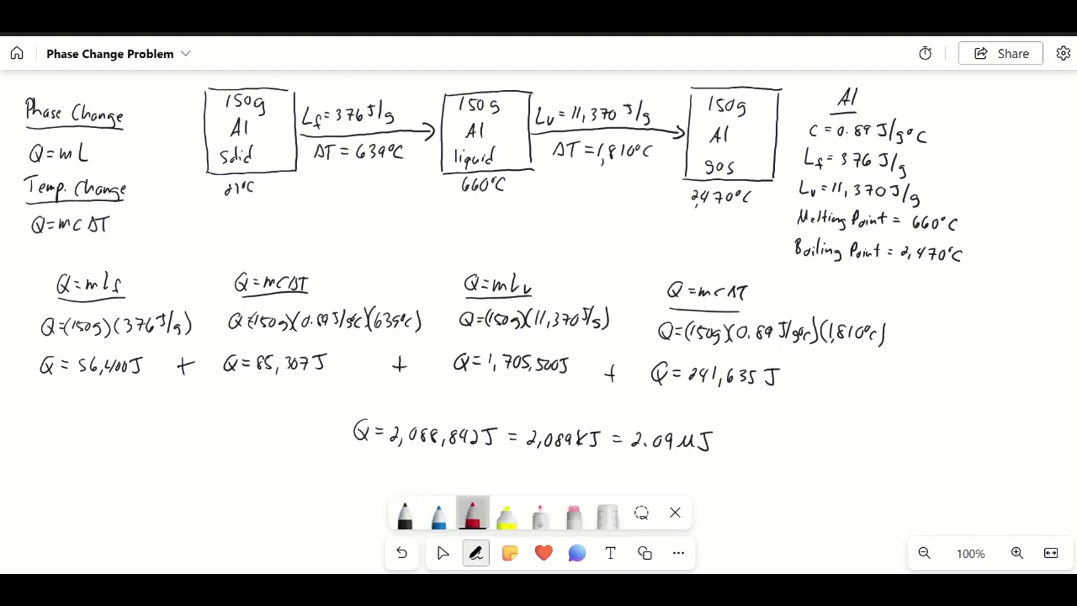
pyautogui.moveTo(341, 414)
pyautogui.mouseDown()
pyautogui.moveTo(341, 459)
pyautogui.moveTo(728, 463)
pyautogui.mouseUp()
pyautogui.moveTo(731, 415)
pyautogui.mouseDown()
pyautogui.moveTo(730, 461)
pyautogui.moveTo(552, 412)
pyautogui.moveTo(341, 414)
pyautogui.mouseUp()
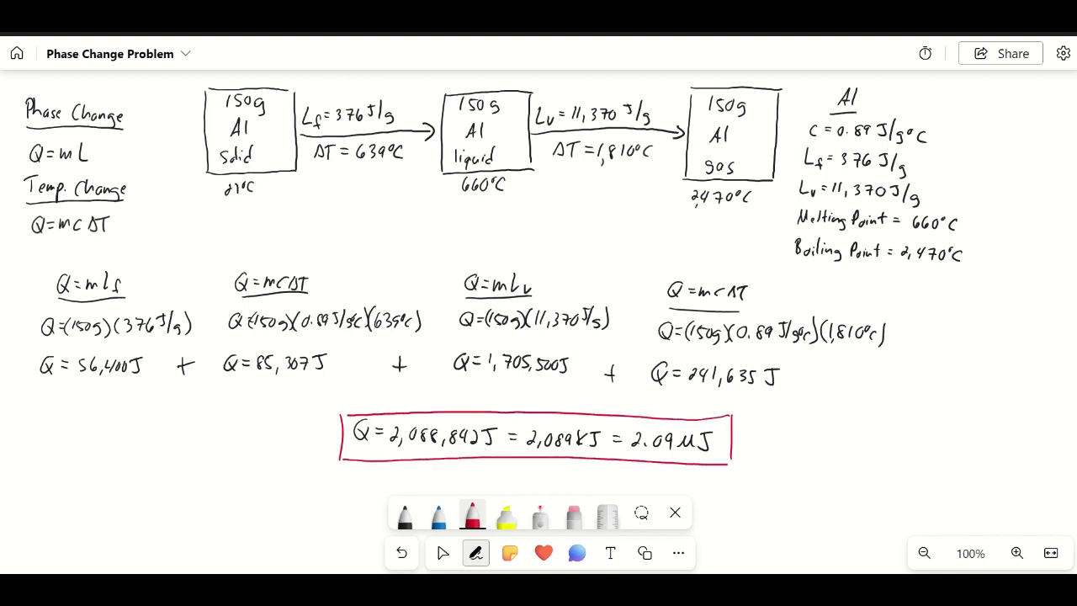
pyautogui.press('Escape')
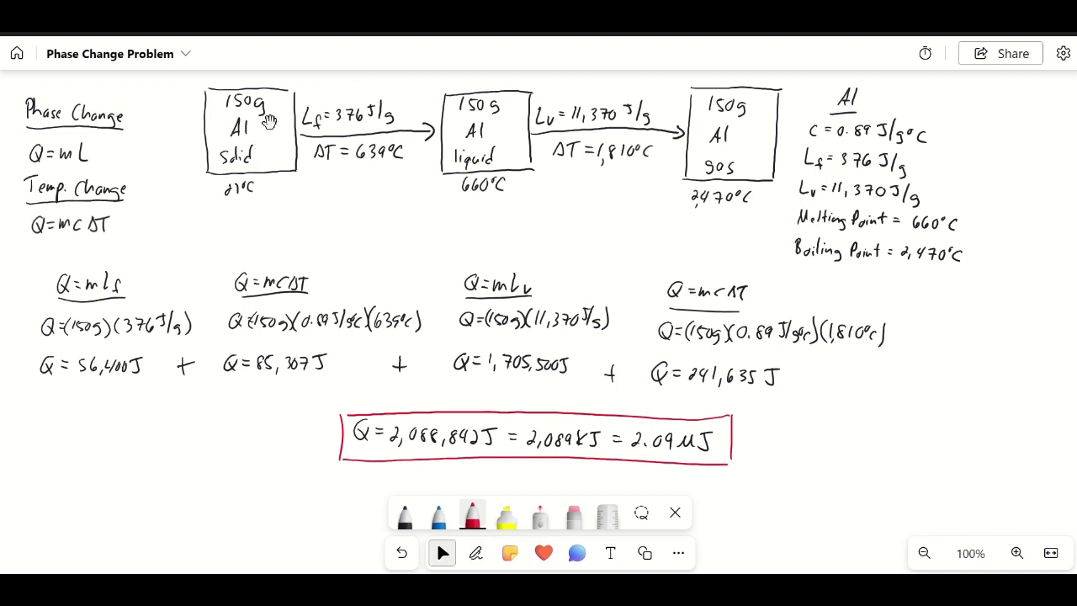